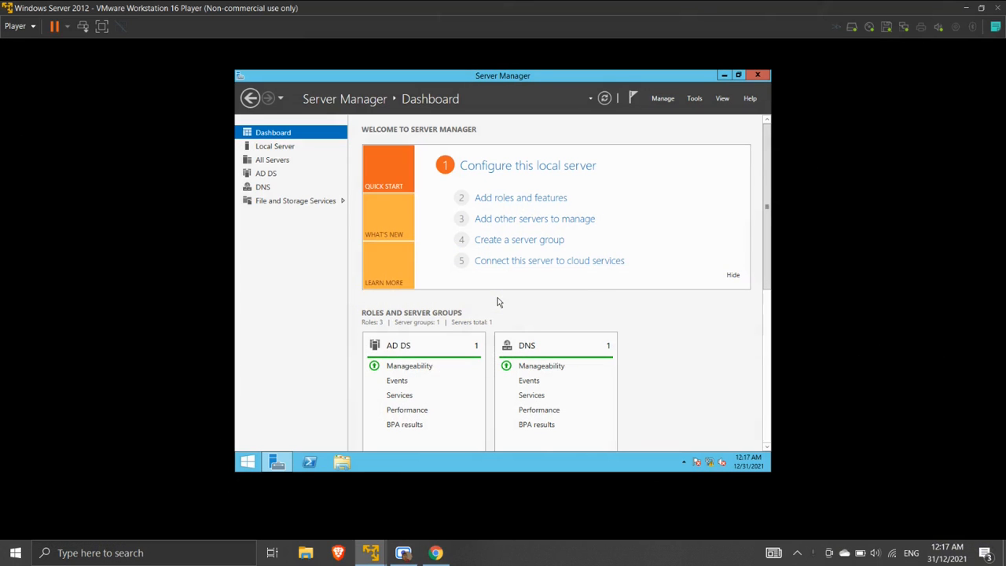
- Start a role-based installation on the local server and select the DHCP Server role with its required management tools
left_click(665, 101)
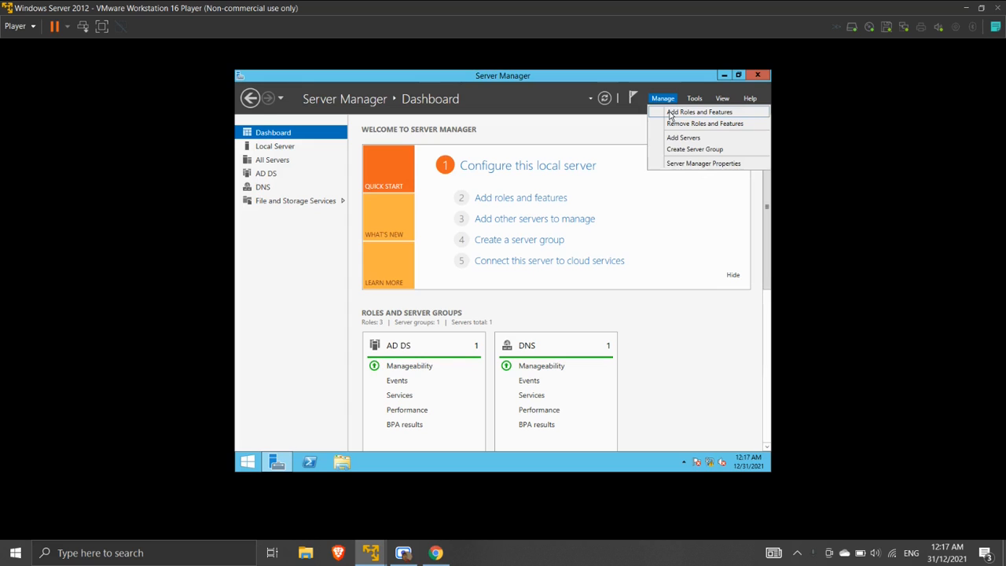
left_click(699, 112)
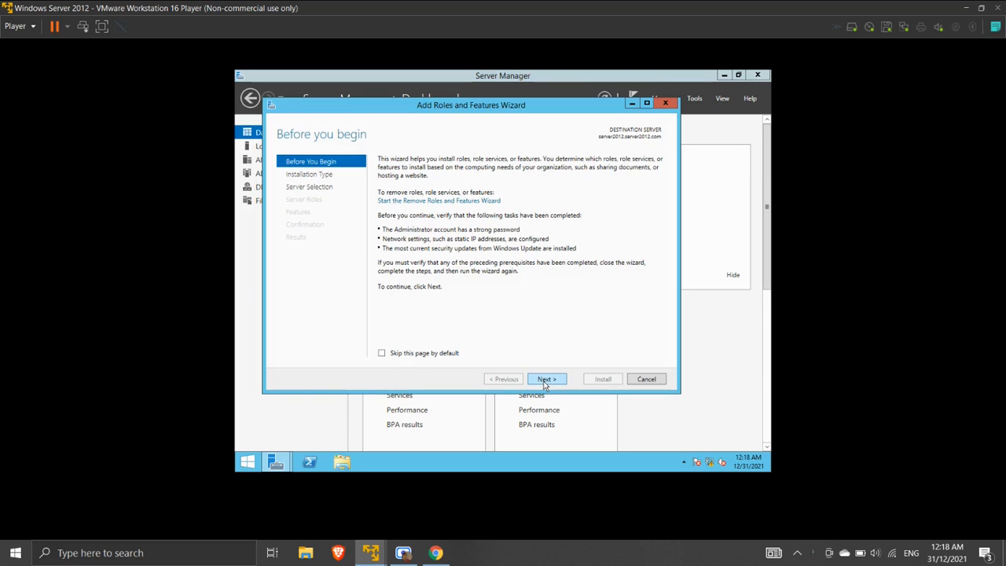
left_click(546, 380)
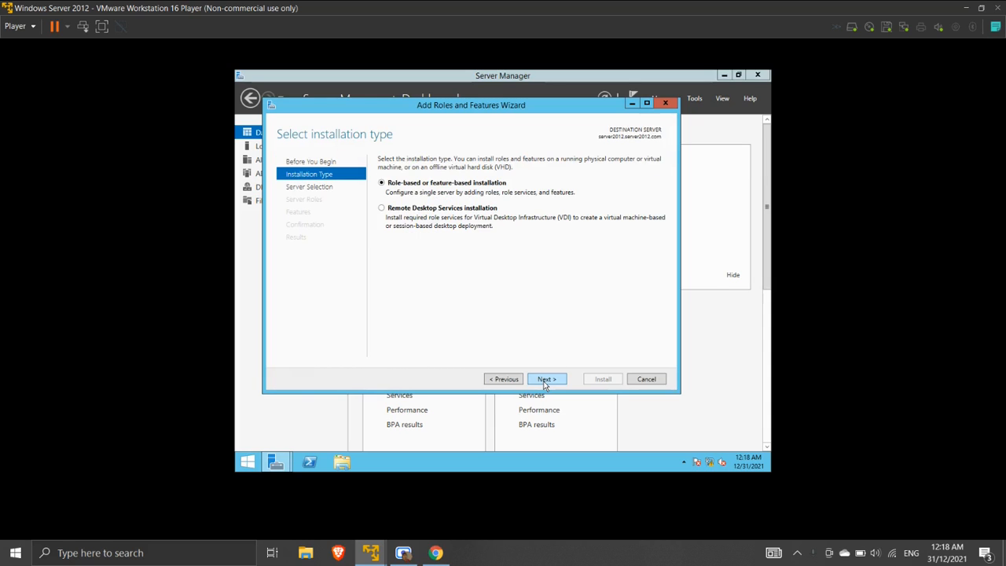
left_click(545, 380)
left_click(546, 380)
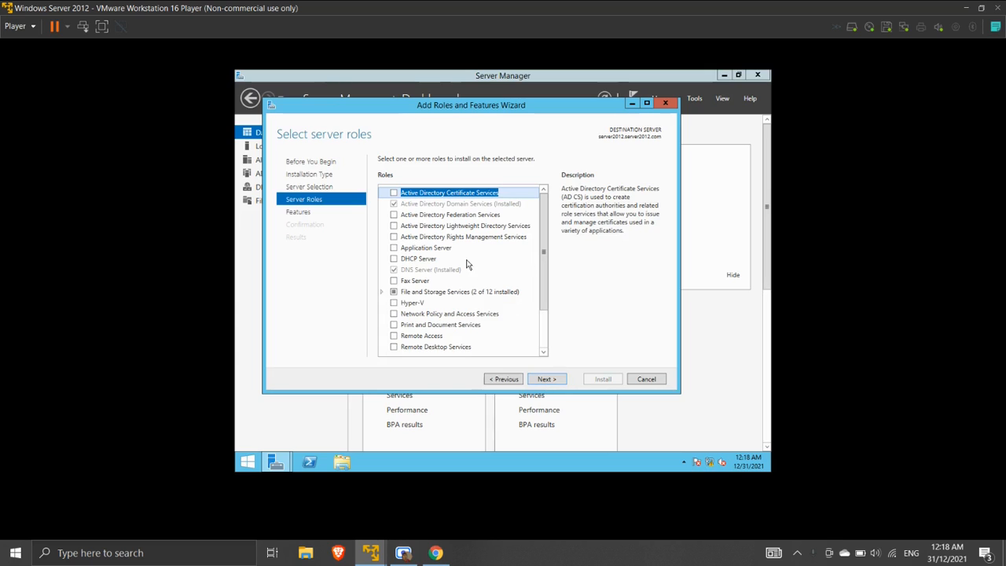
left_click(394, 261)
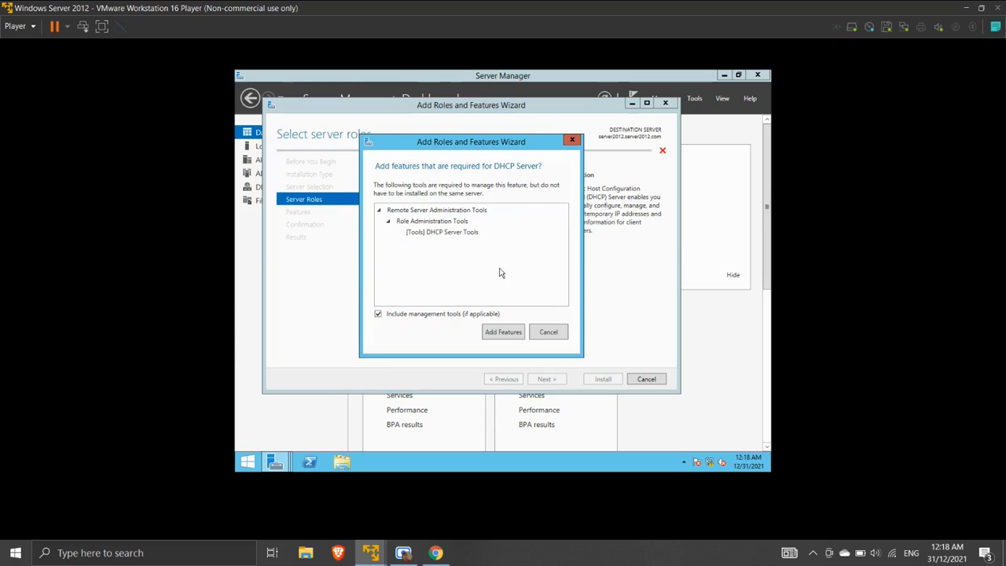
left_click(490, 330)
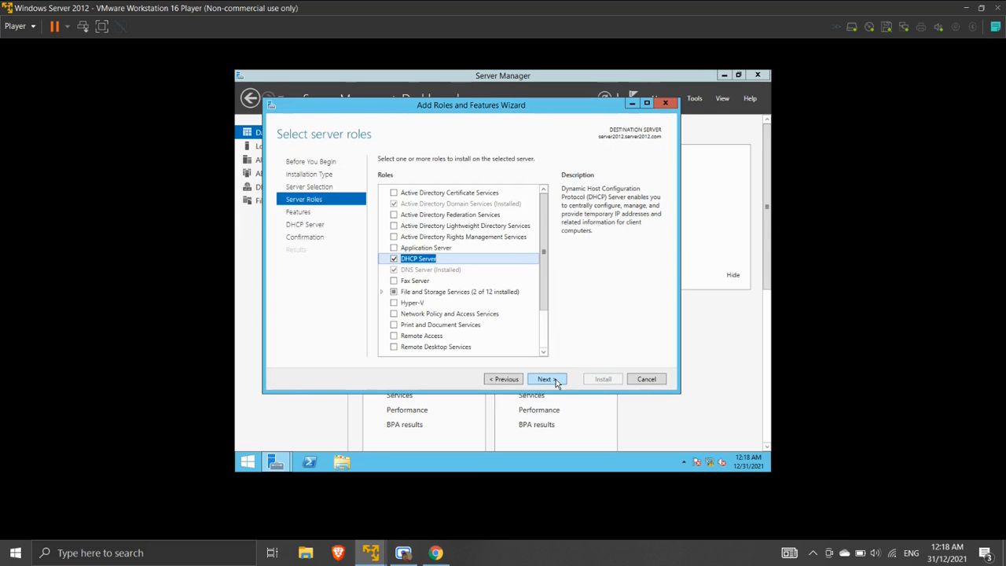
- Keep the default features, allow automatic restarts of the destination server, and install the DHCP Server role
left_click(545, 379)
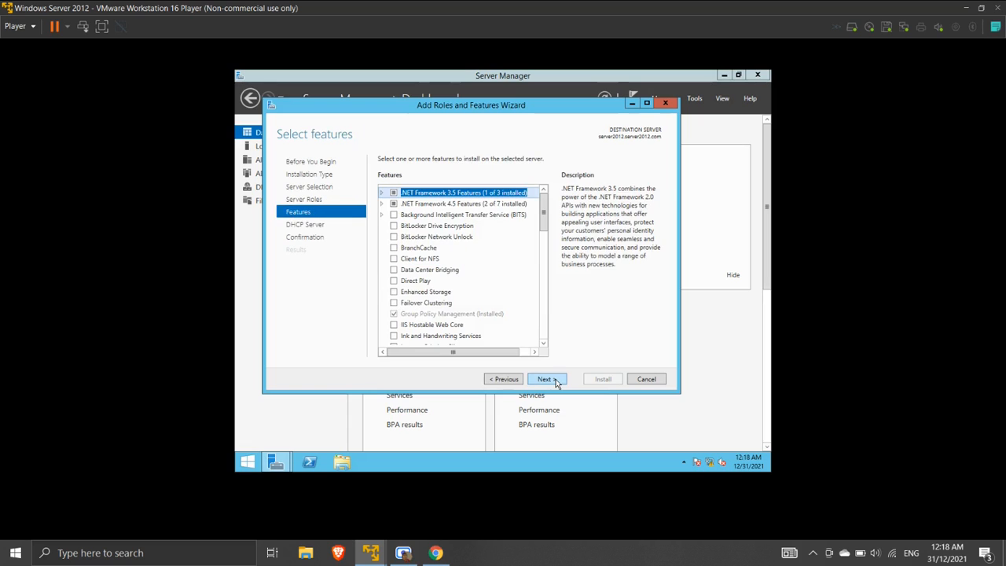
left_click(545, 379)
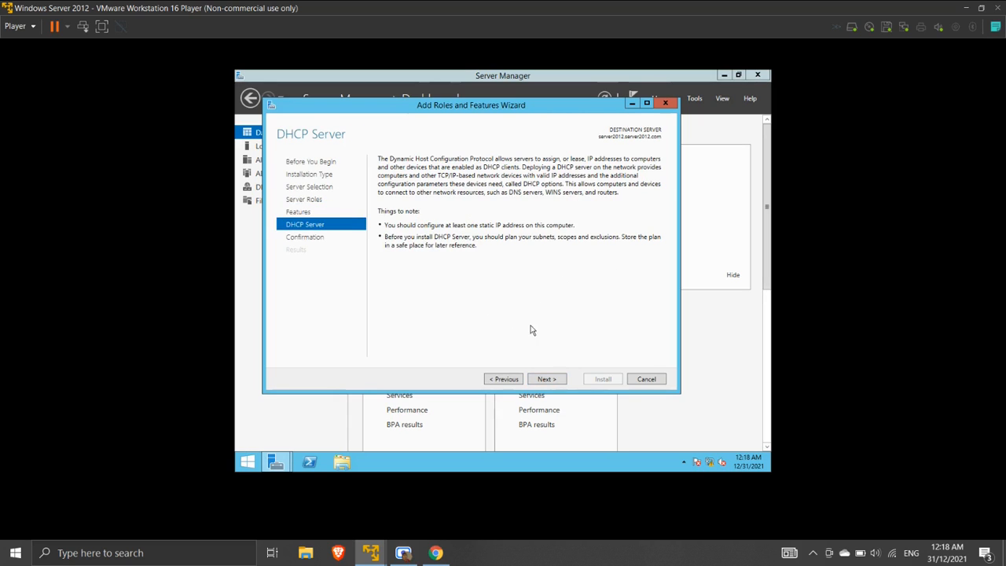
left_click(547, 379)
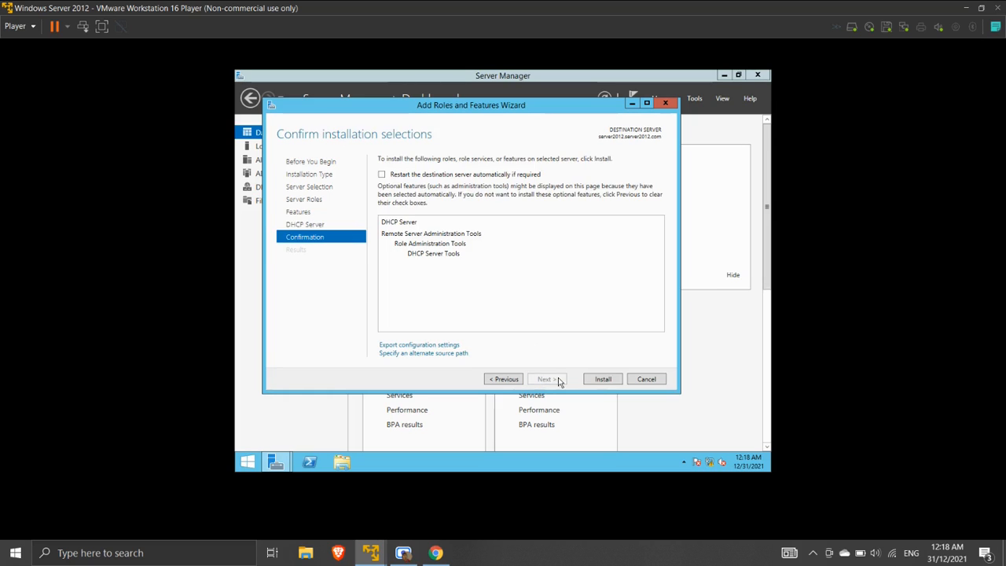
left_click(464, 176)
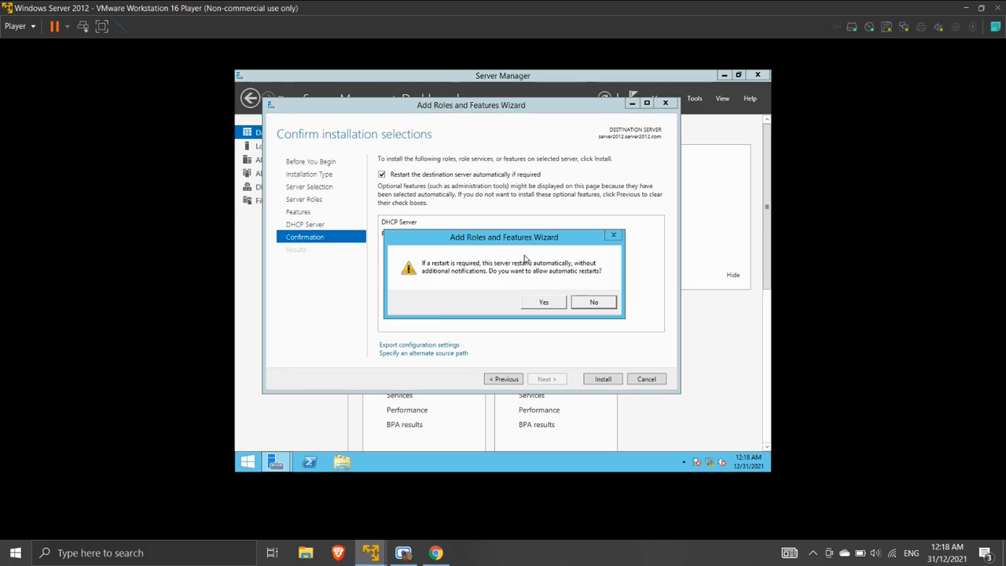
left_click(549, 305)
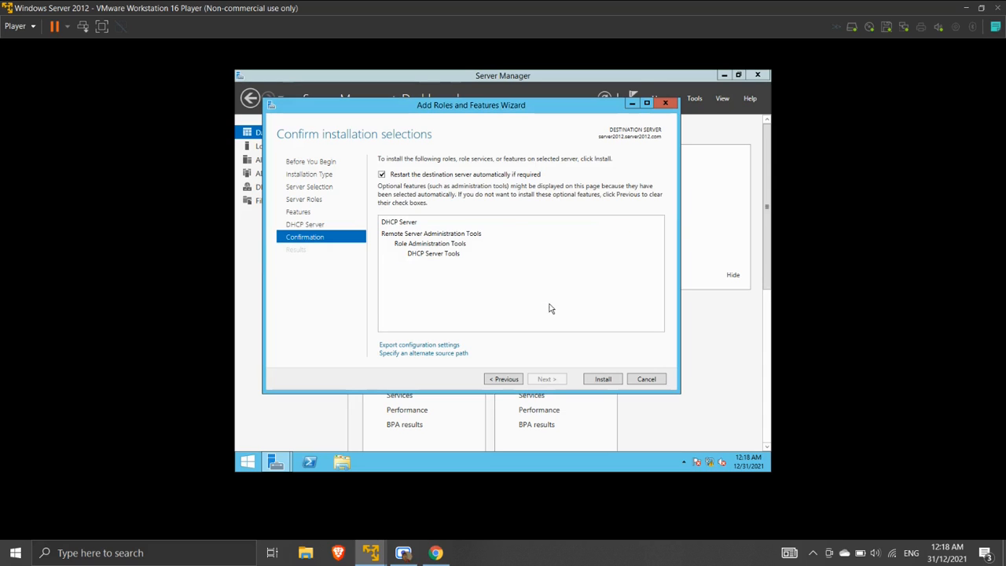
left_click(599, 379)
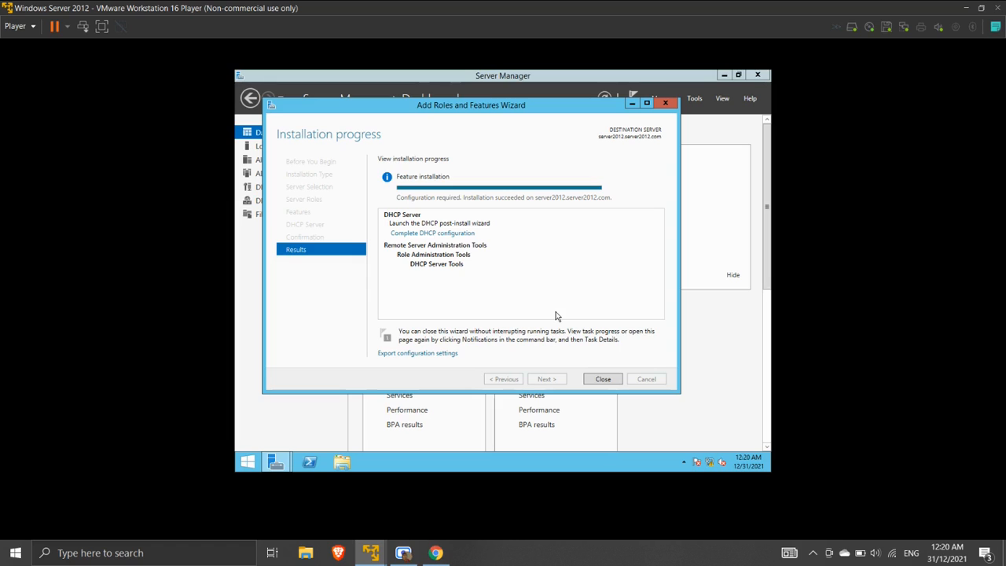
- Complete the DHCP post-install configuration, authorizing the server with the preset administrator credentials, and close both wizards
left_click(468, 234)
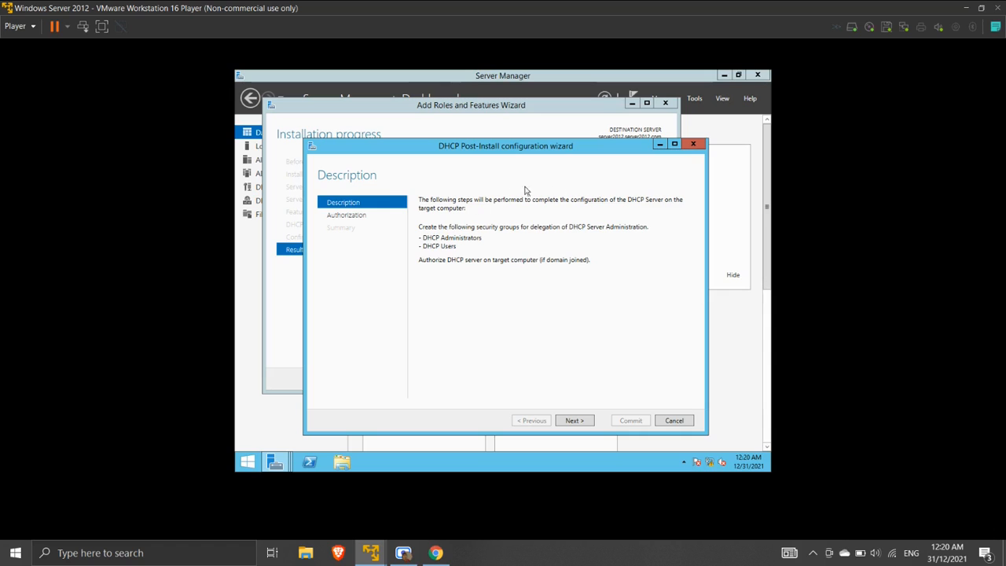
left_click(575, 421)
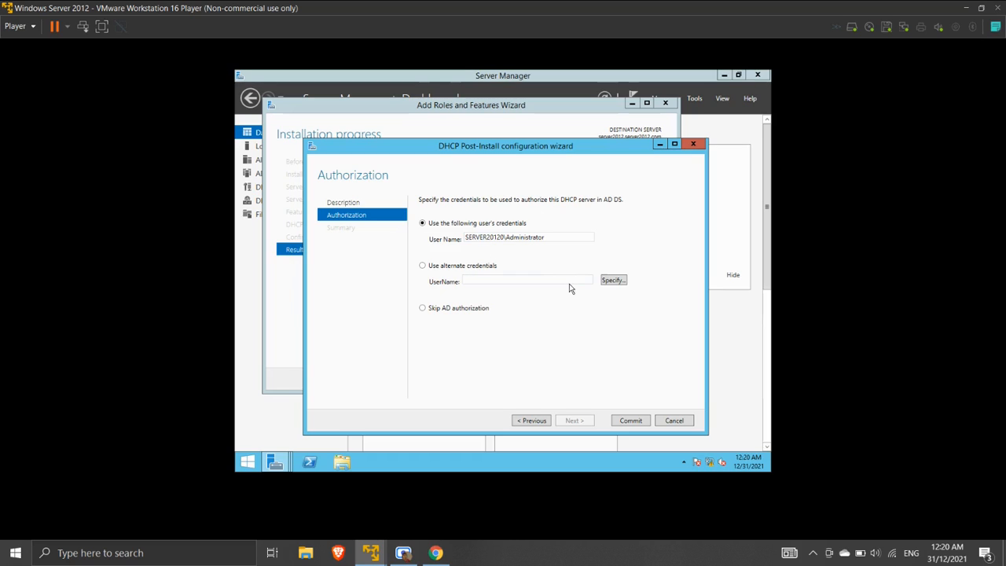
left_click(632, 421)
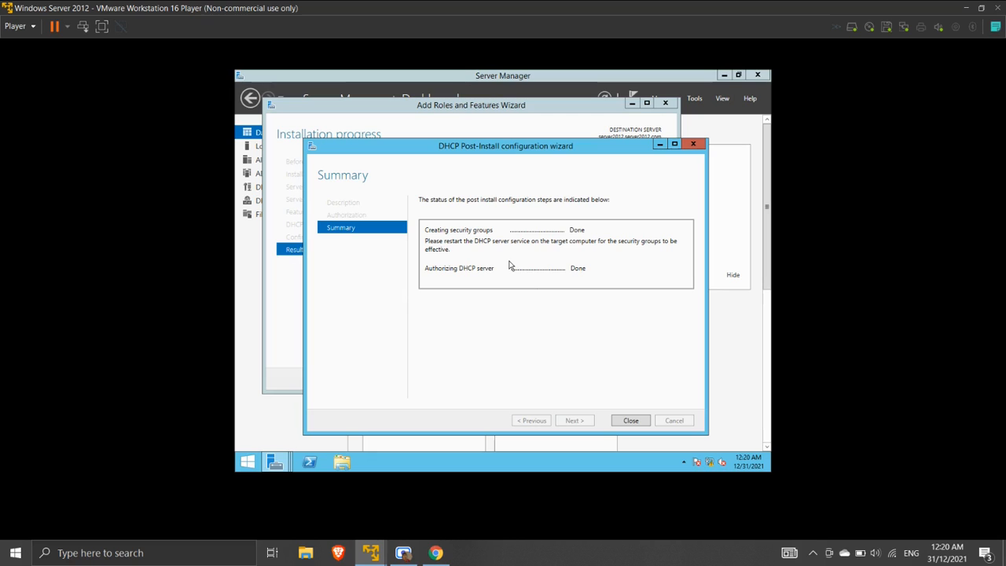
left_click(632, 419)
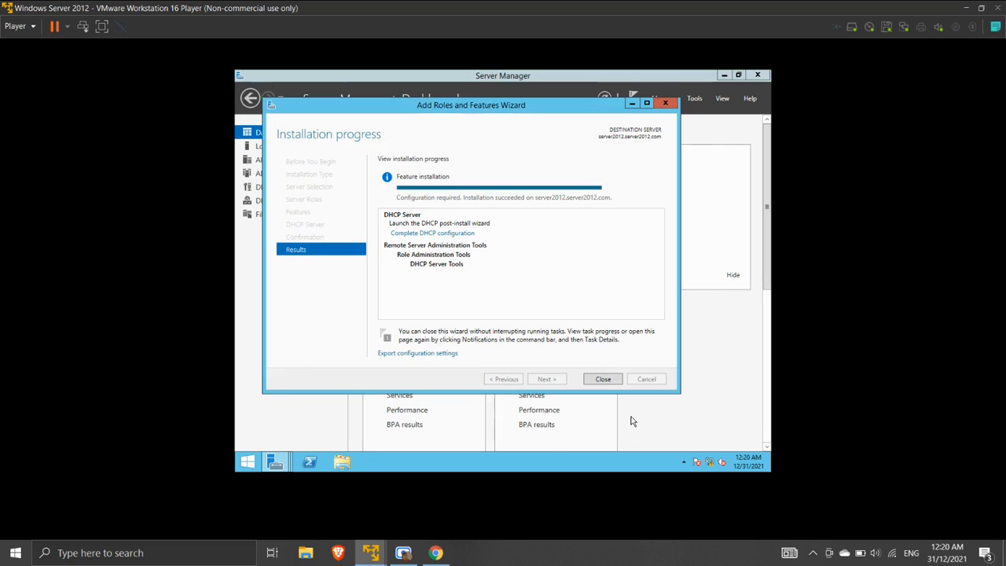
left_click(603, 381)
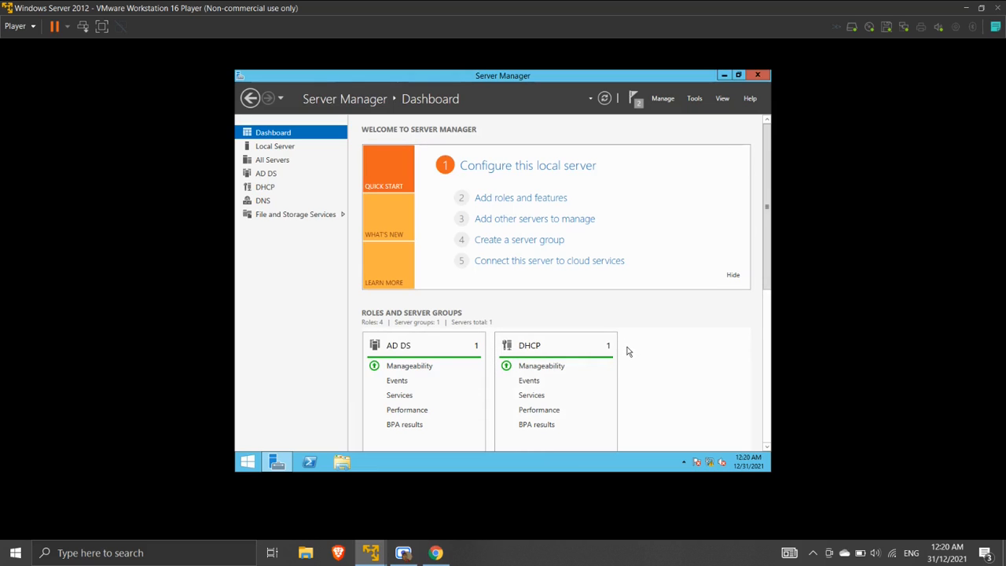
- Open the DHCP management console, maximize it, and expand the server's IPv4 node
left_click(694, 100)
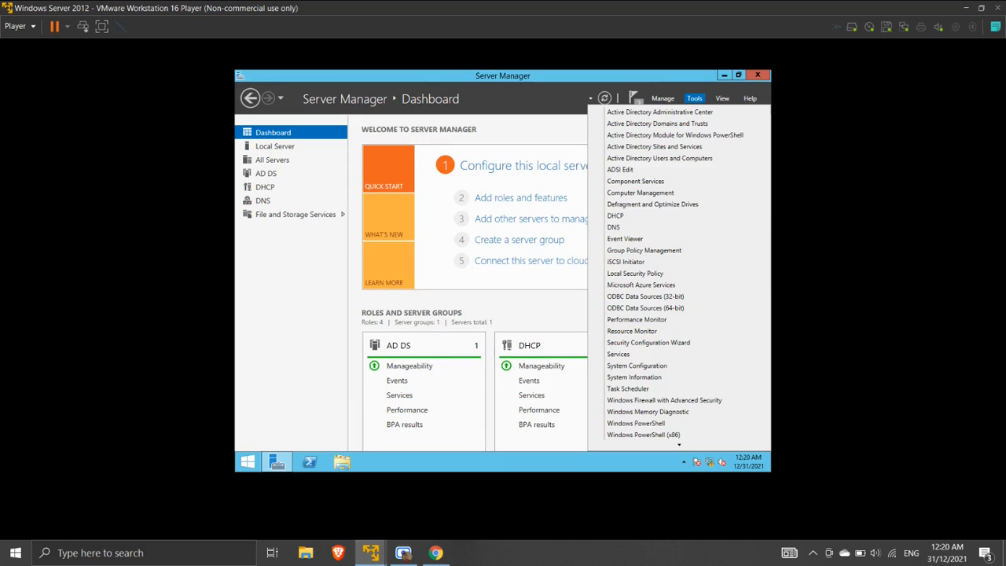
left_click(616, 215)
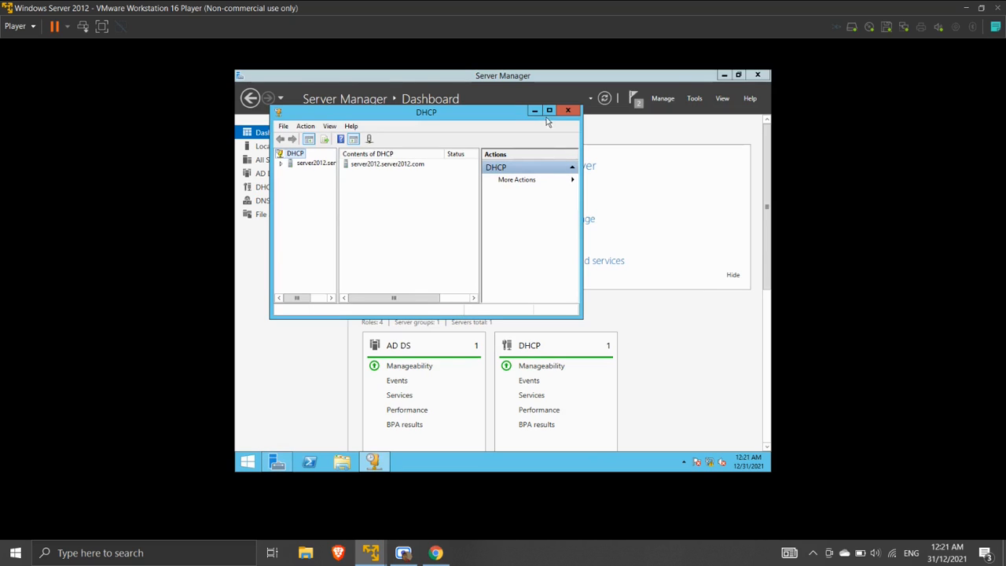
left_click(549, 111)
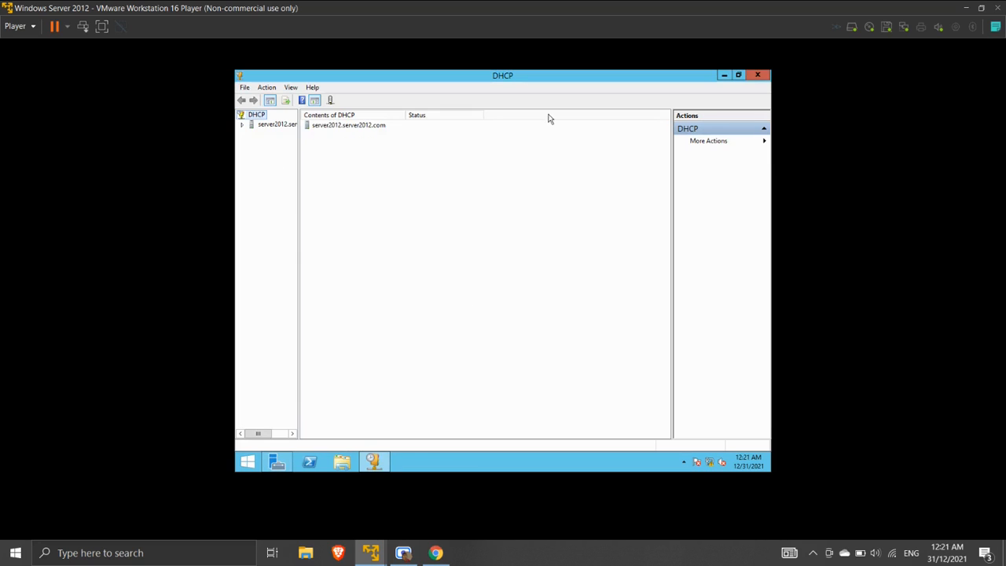
double_click(274, 131)
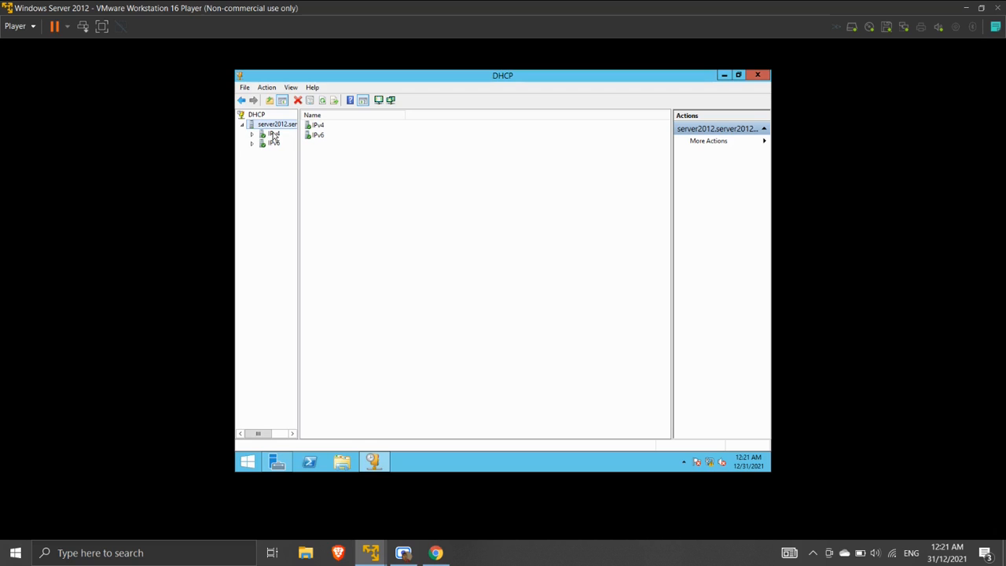
double_click(273, 135)
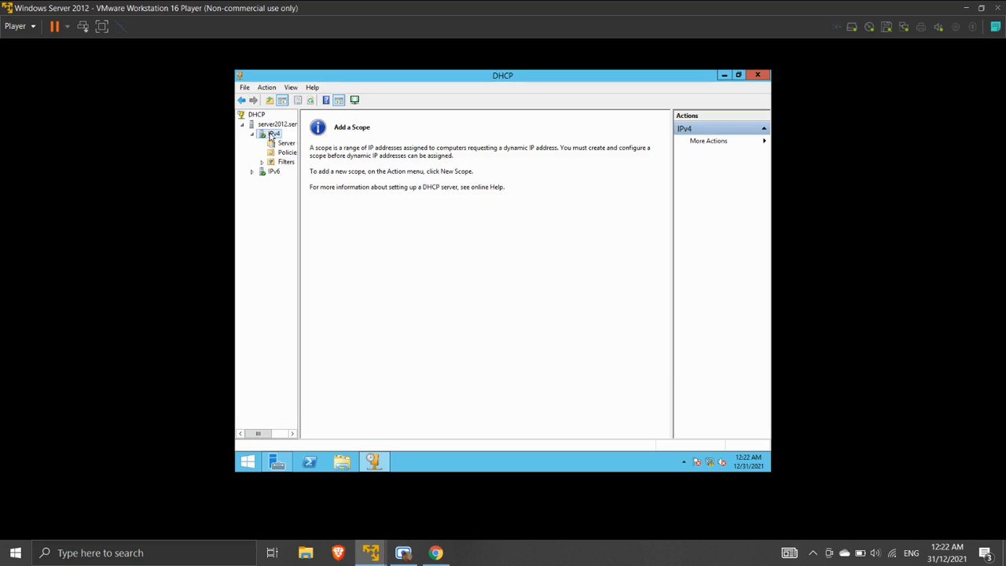
- Start a new IPv4 scope and name it "Das Scope", leaving the description empty
right_click(271, 136)
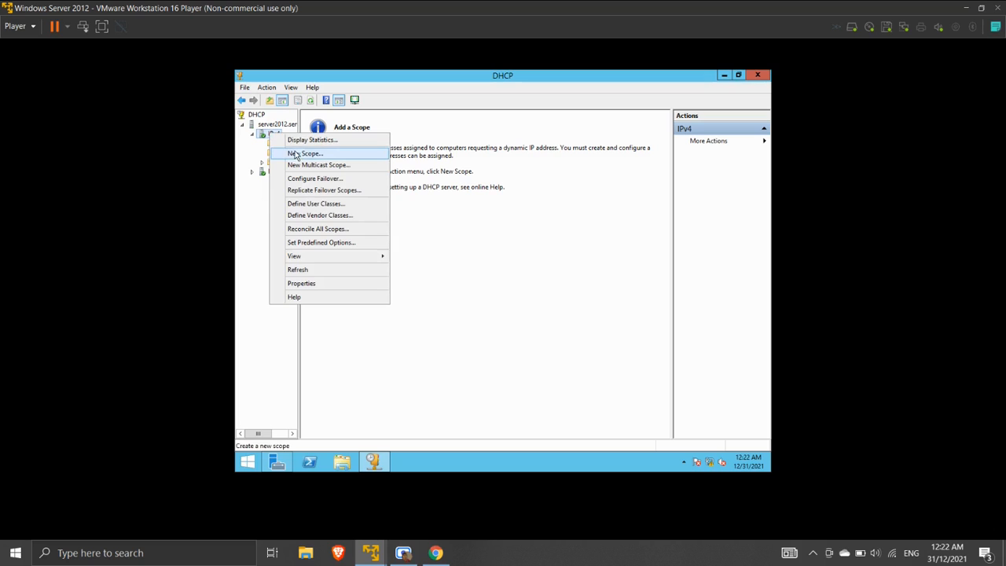
left_click(296, 154)
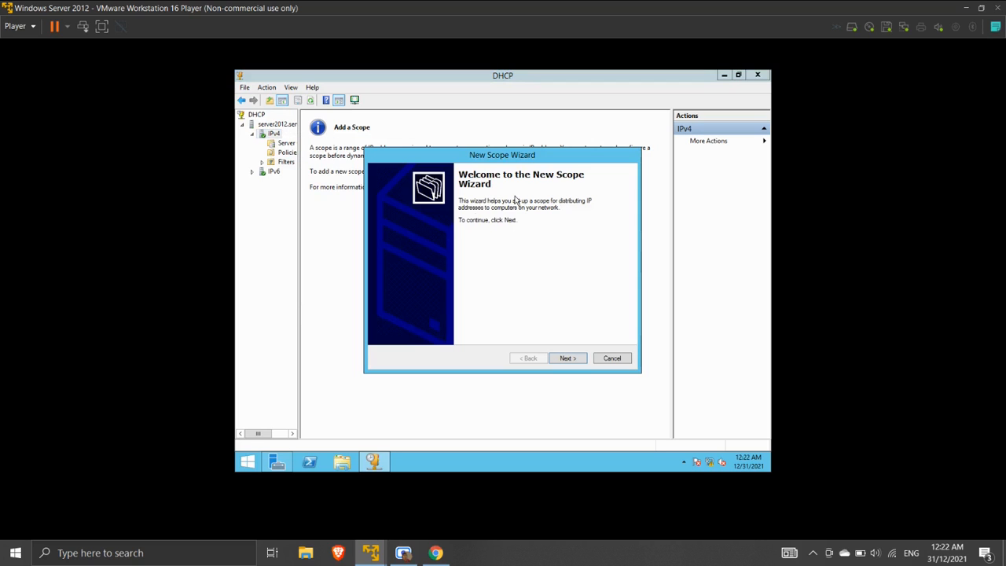
left_click(570, 358)
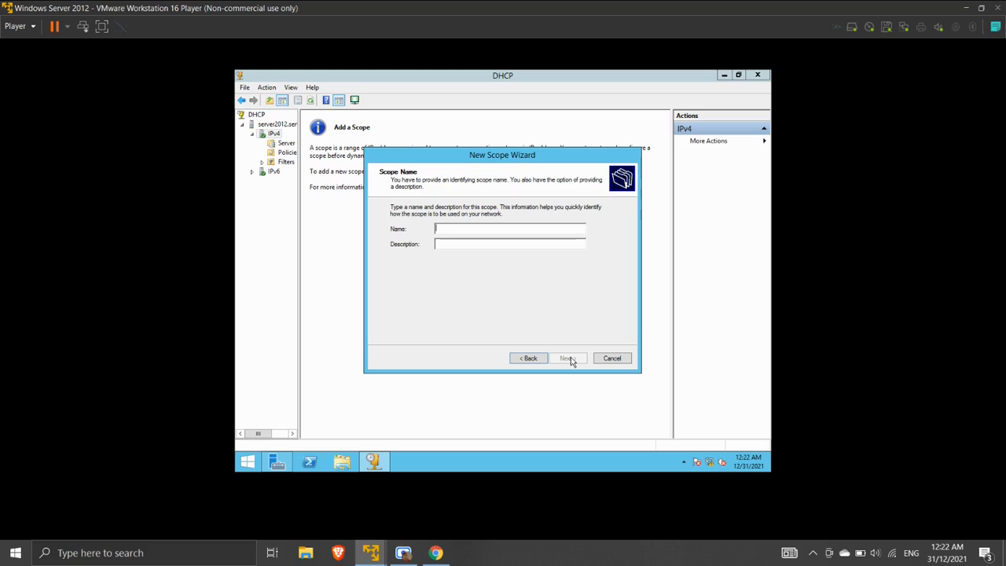
type("Das Scope")
left_click(564, 360)
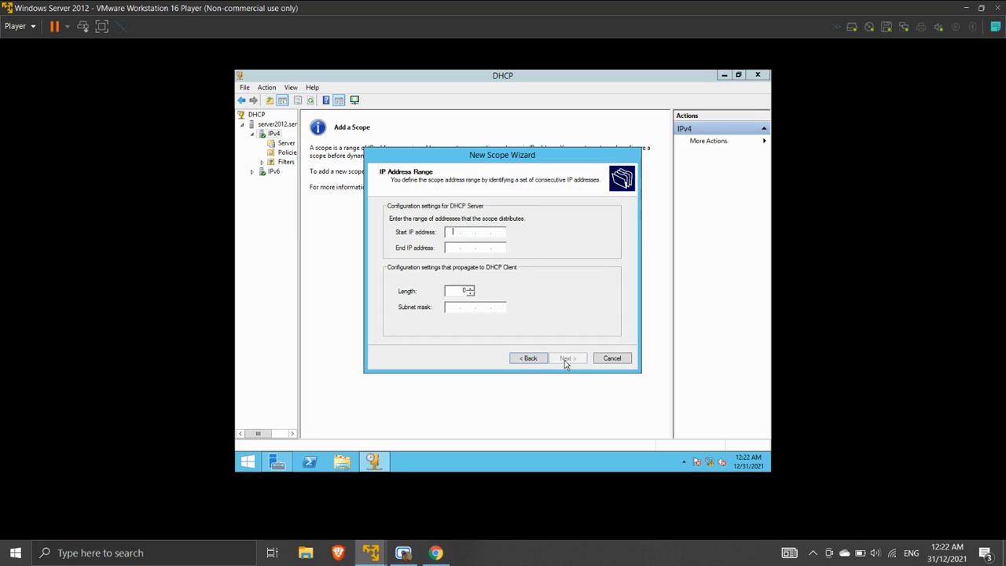
- Set the scope's address range from 192.168.0.50 to 192.168.0.60
type("190")
left_click(457, 233)
key("BackSpace")
type("2.168.0.50")
left_click(452, 248)
type("192 . 168 . 0 . 60")
left_click(569, 360)
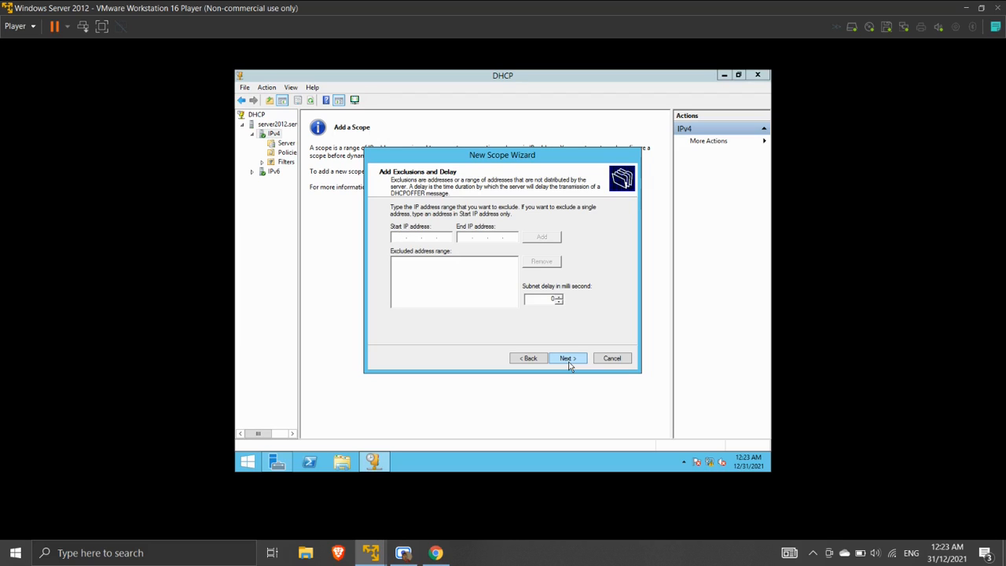
- Exclude the single address 192.168.0.52 from the scope's distribution
type("192 . 168 . 0 . 52")
left_click(541, 239)
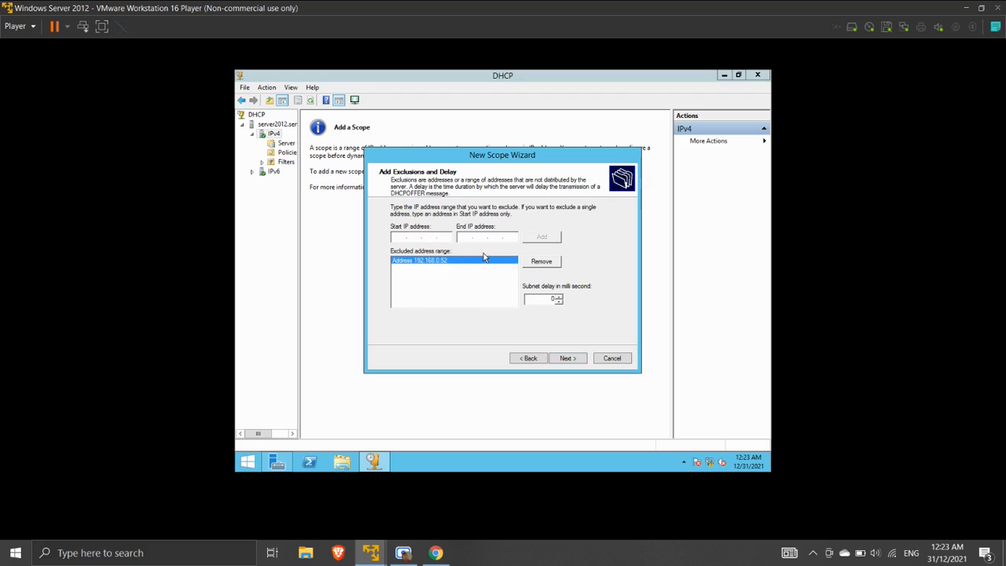
left_click(582, 363)
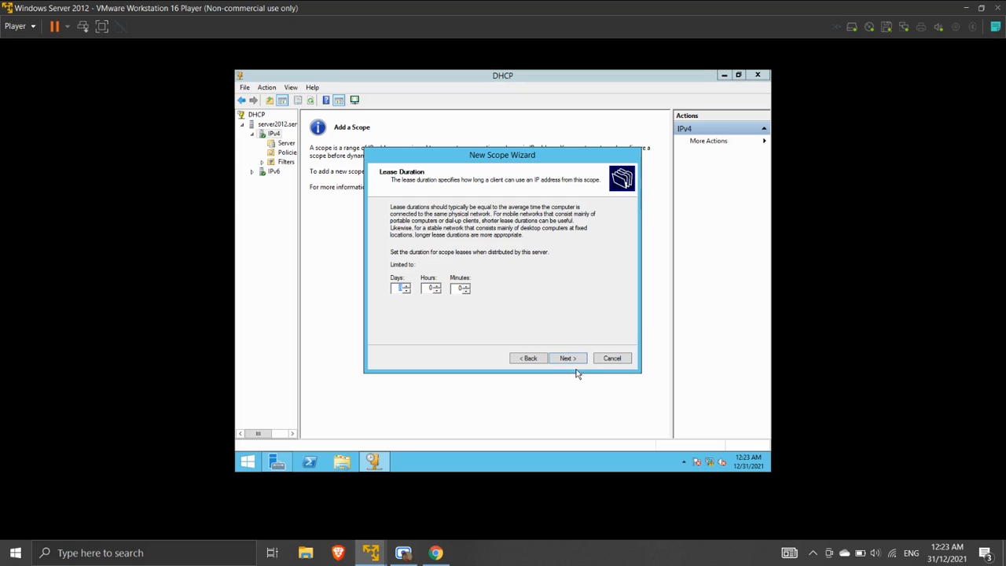
- Keep the preset lease duration and choose to configure DHCP options now, accepting parent domain server2012.com and DNS server 192.168.0.20, without router or WINS
left_click(572, 359)
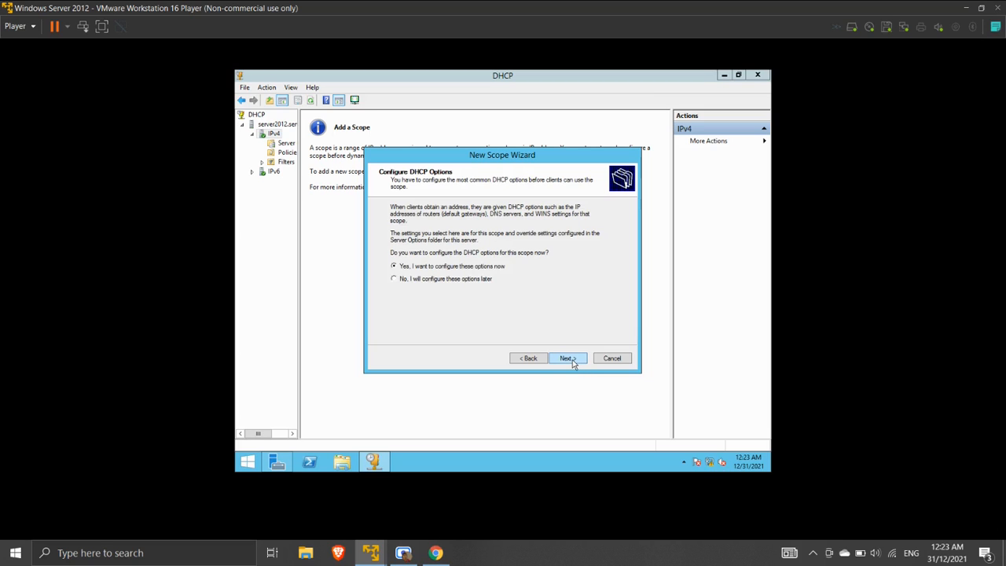
left_click(572, 359)
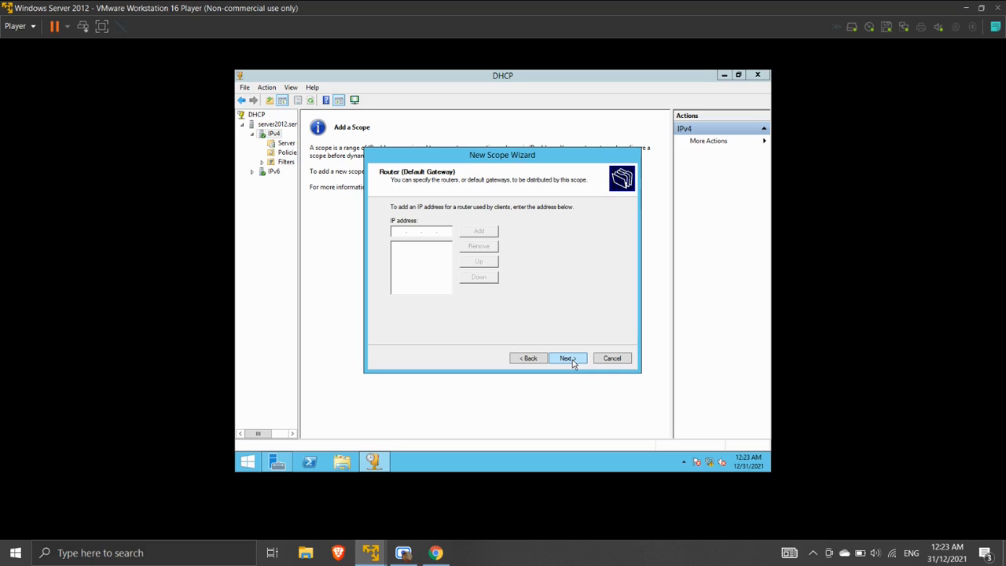
left_click(572, 359)
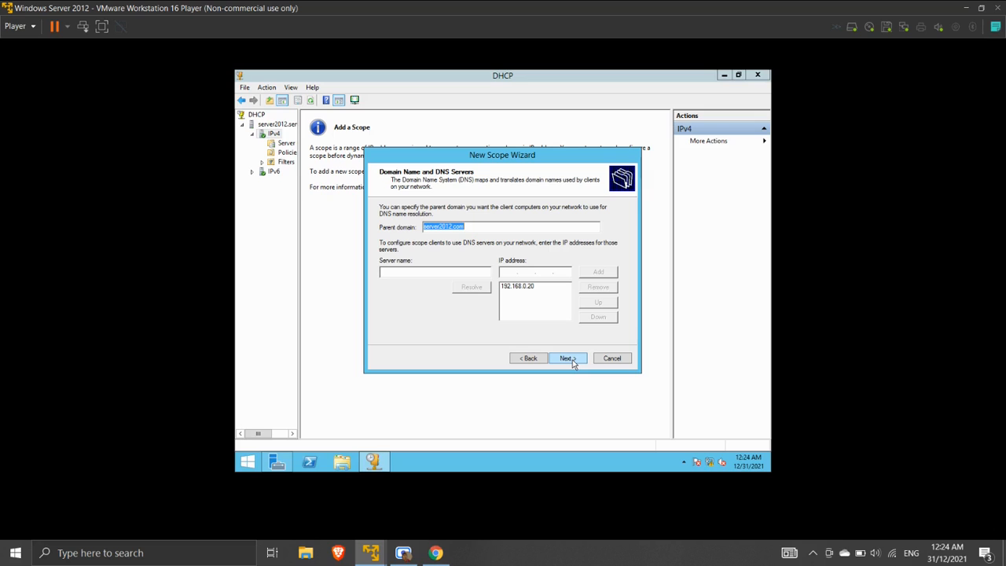
left_click(572, 359)
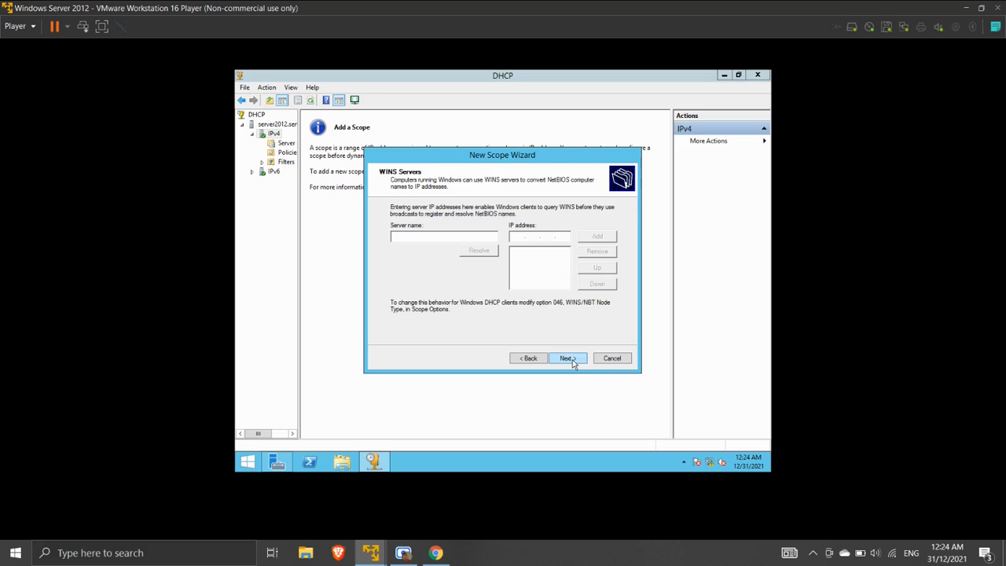
left_click(573, 359)
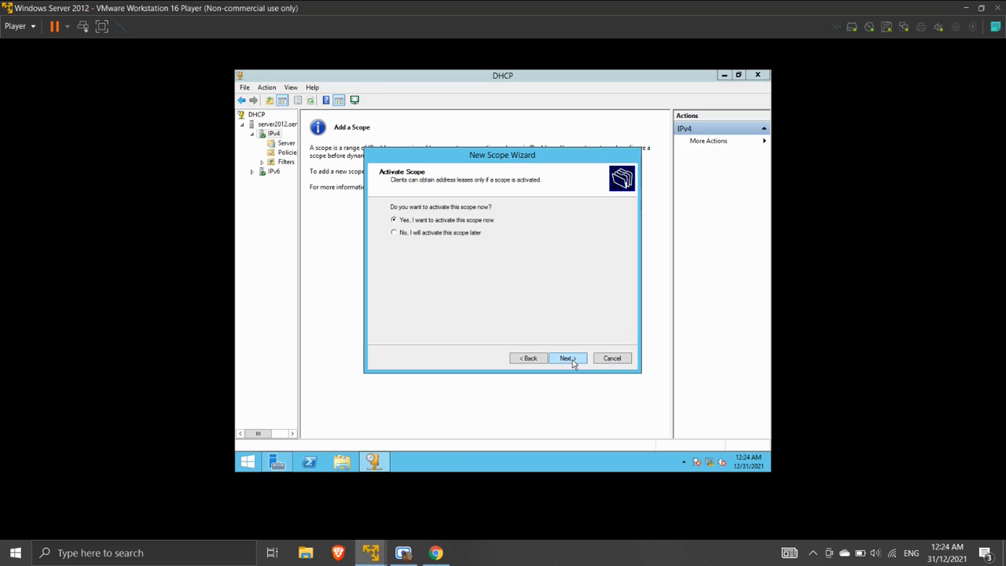
- Activate the scope now, finish the wizard, and open the contents of Das Scope in the console
left_click(572, 360)
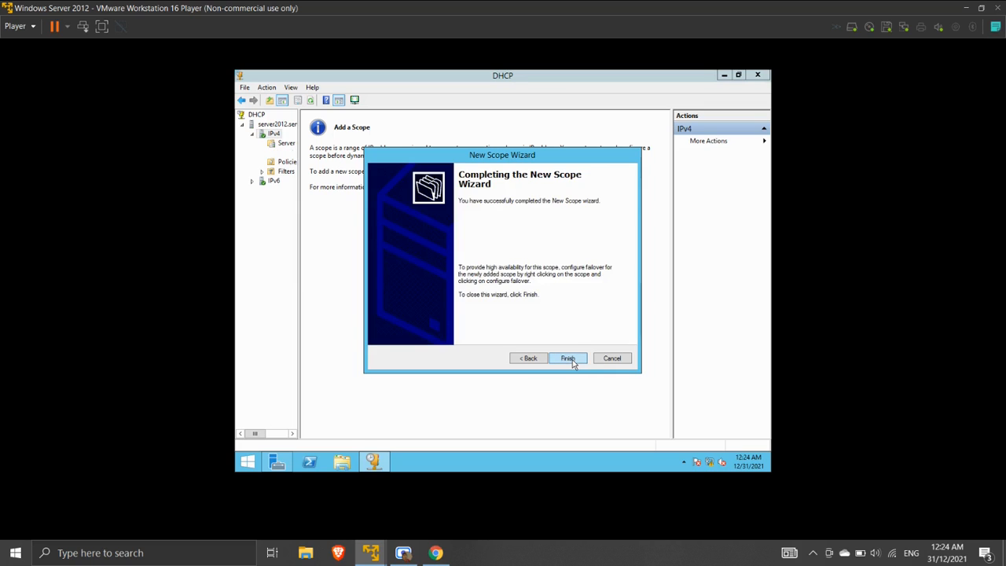
left_click(572, 359)
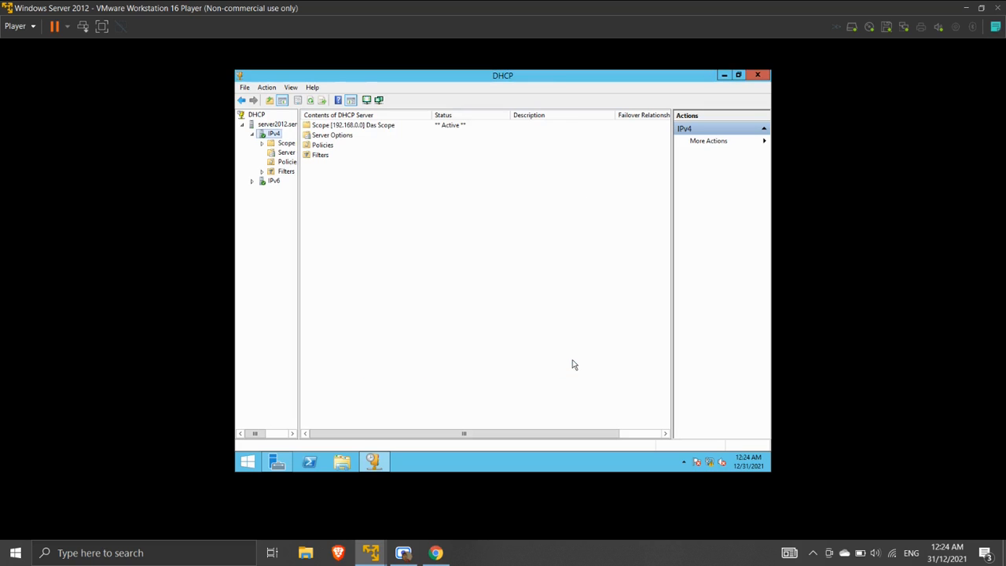
double_click(342, 126)
double_click(336, 126)
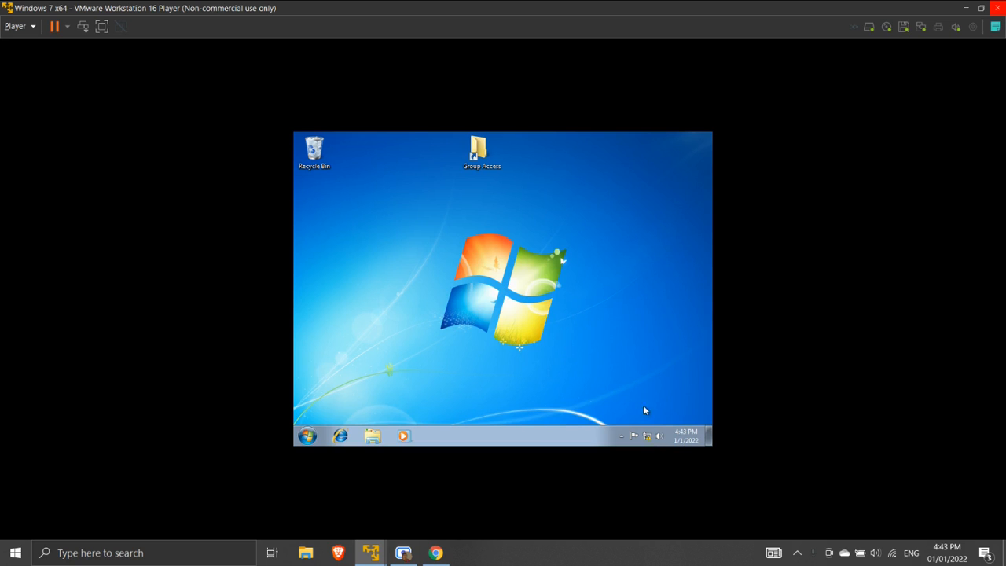
- On the Windows 7 client, open the Local Area Connection's properties, authorizing with the Administrator user name and the account password
right_click(648, 438)
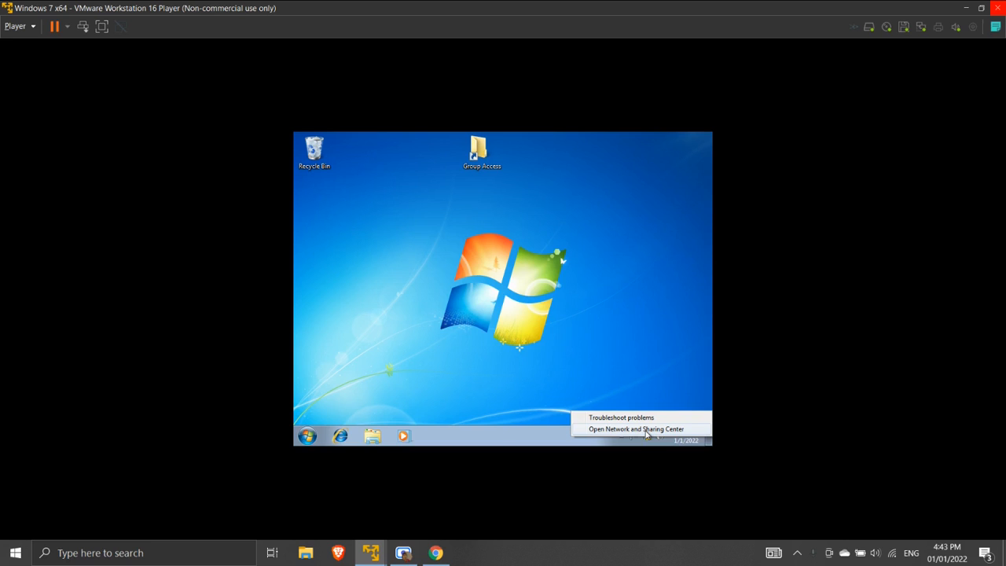
left_click(646, 430)
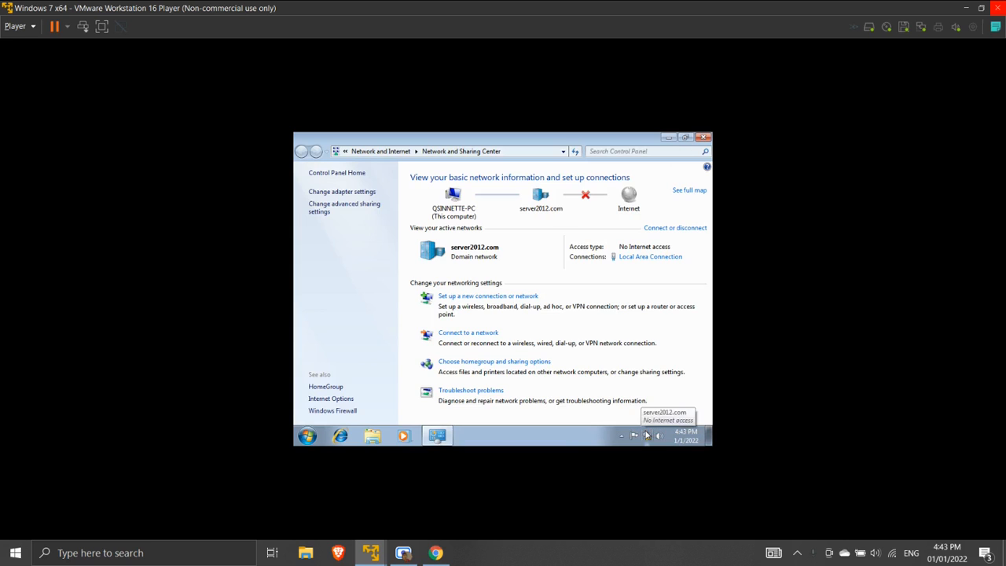
left_click(651, 259)
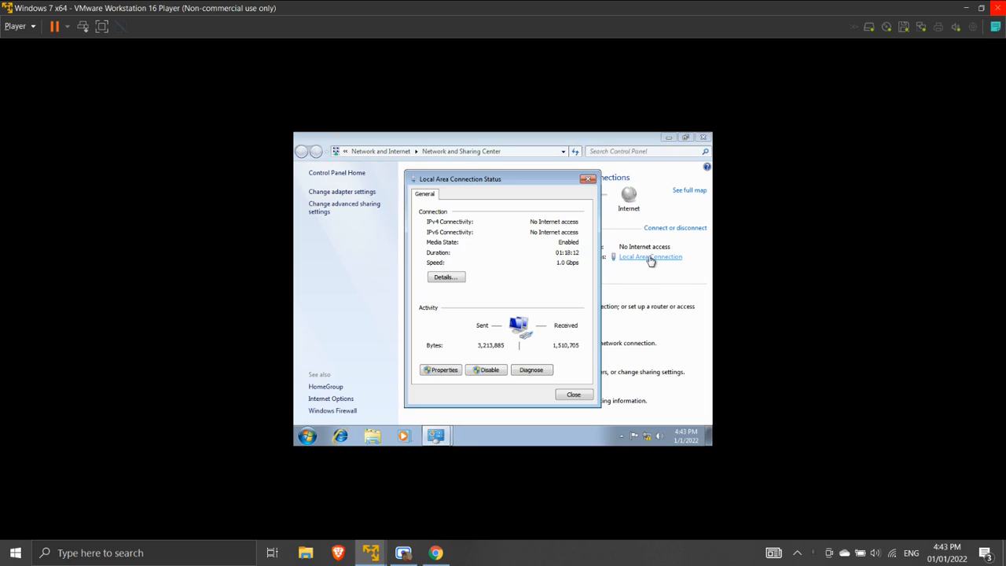
left_click(434, 369)
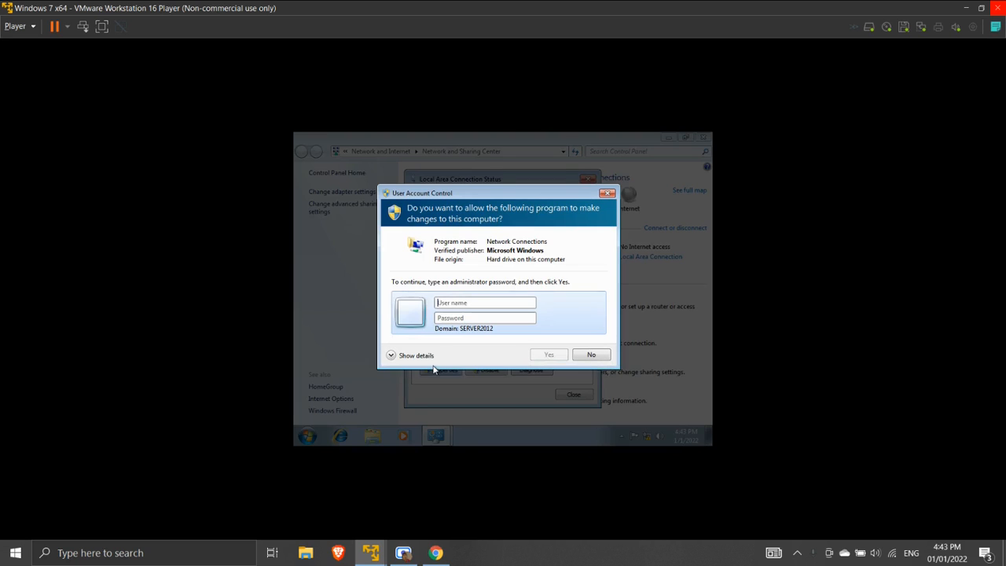
type("Ad")
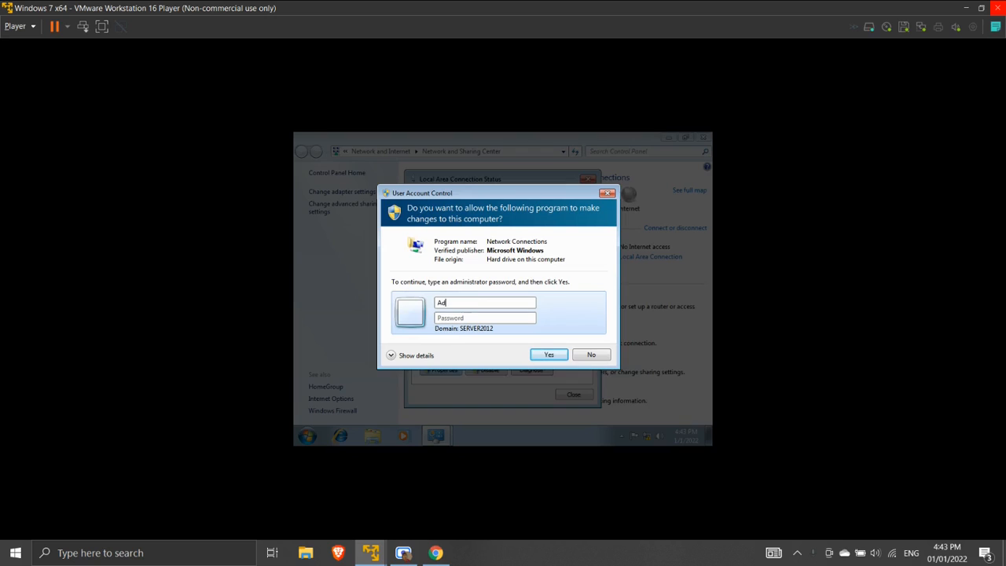
type("ministrator")
key("Tab")
type("•••••••••")
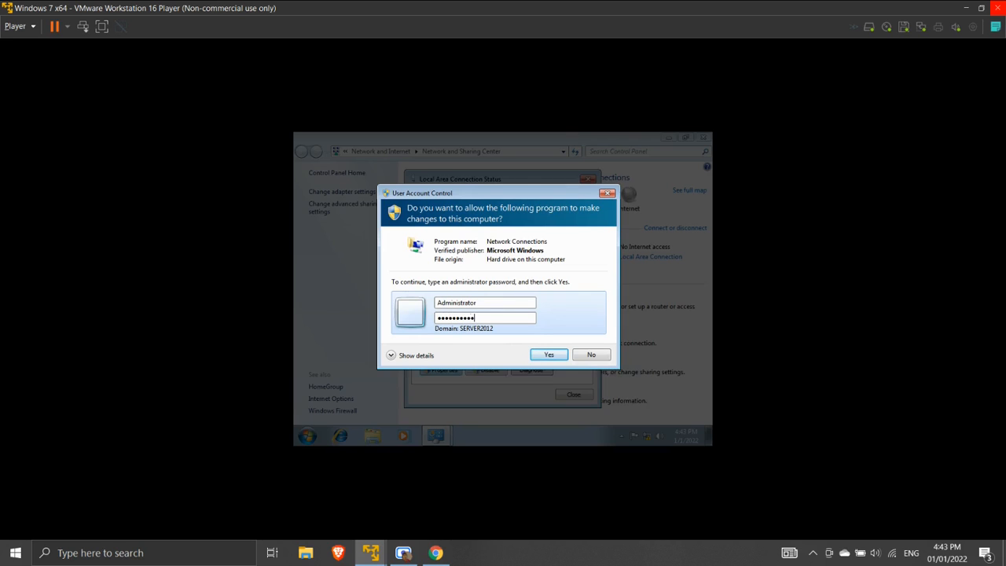
key("Return")
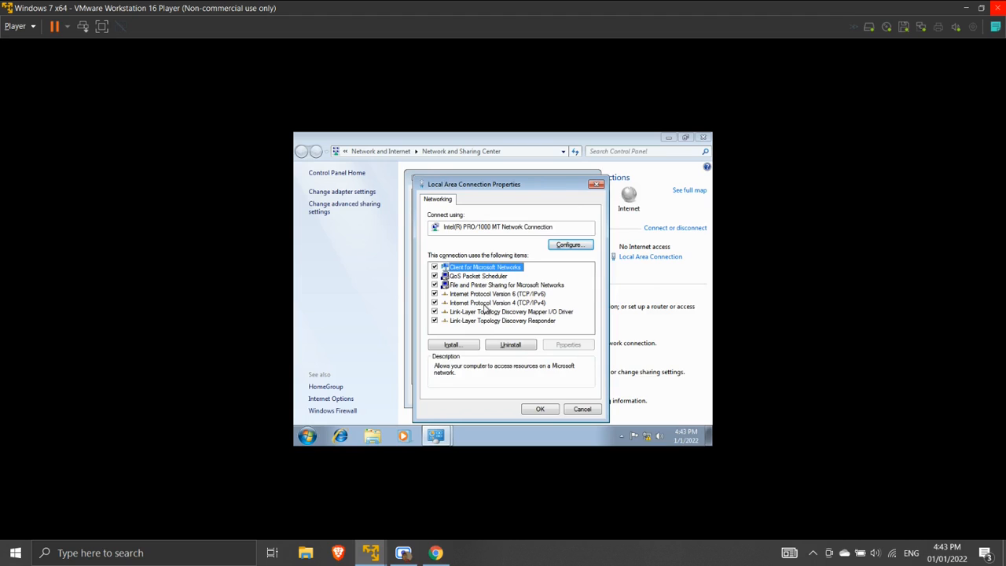
- Check the connection's Internet Protocol Version 4 (TCP/IPv4) address and DNS settings, then close the properties
double_click(485, 304)
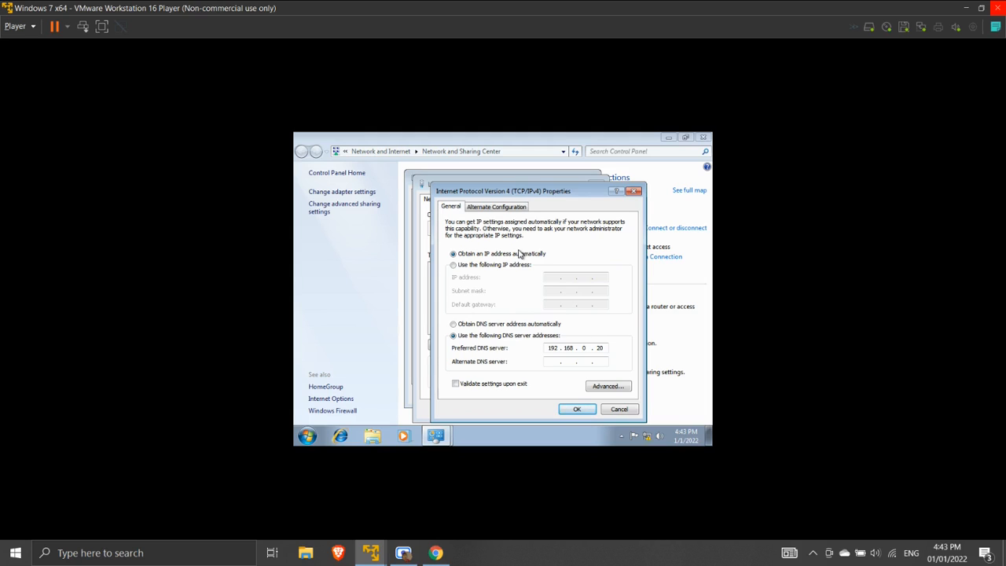
left_click(580, 410)
left_click(540, 409)
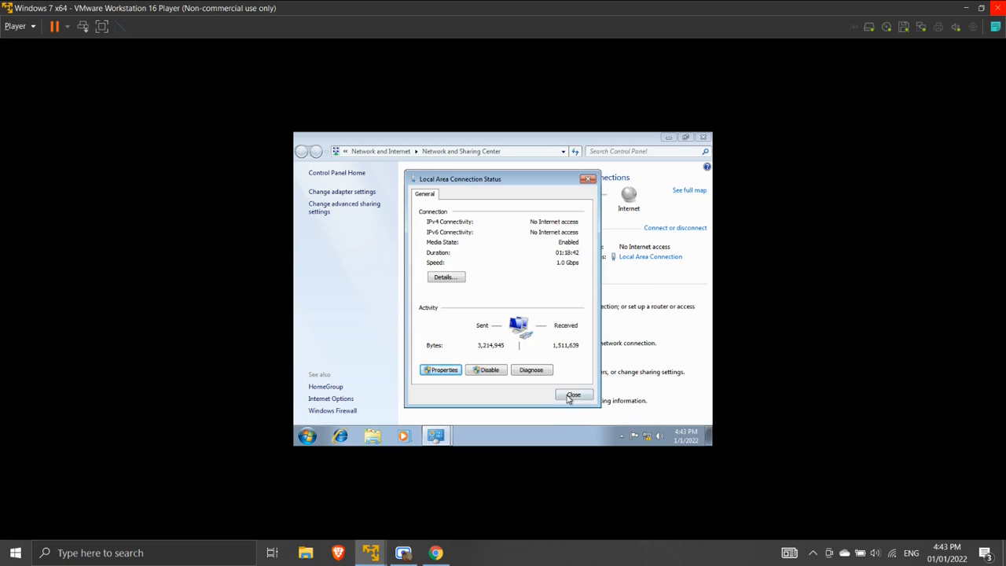
- View the Local Area Connection's network details to check its assigned IPv4 address and DHCP server, and close the status window
left_click(445, 277)
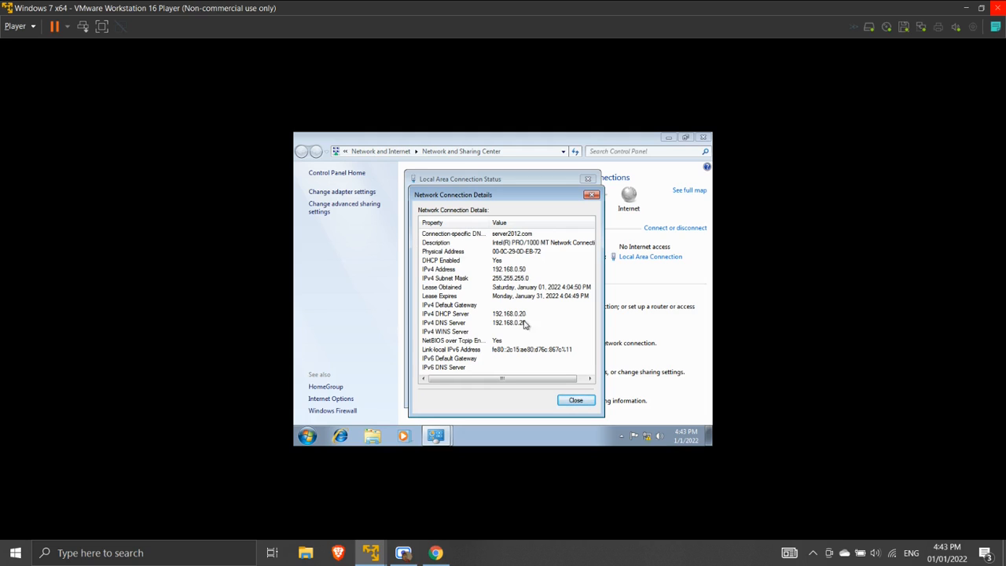
left_click(577, 402)
left_click(572, 398)
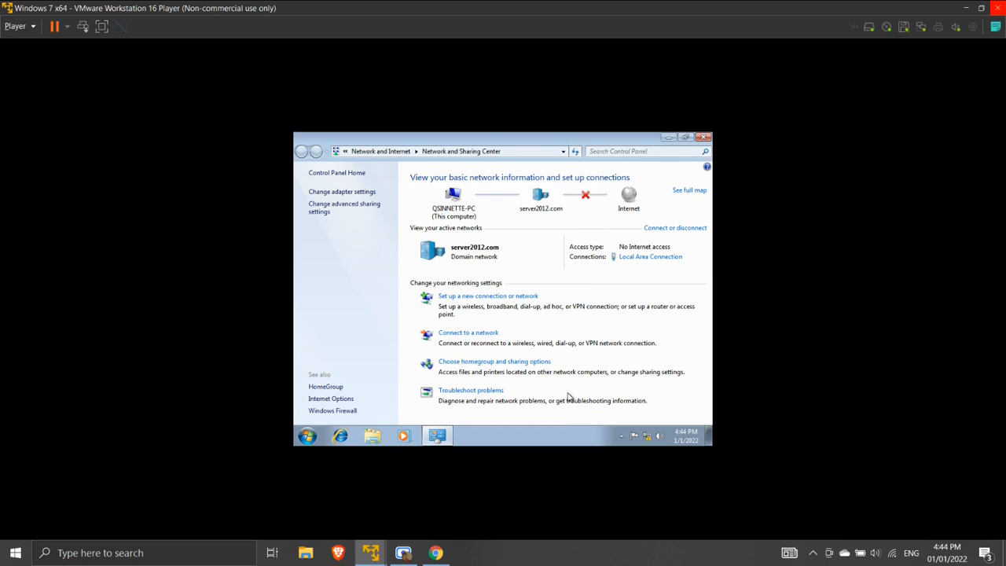
- Run ipconfig/all in a command prompt, examine the Ethernet adapter's DHCP lease information, and close the open windows
left_click(310, 436)
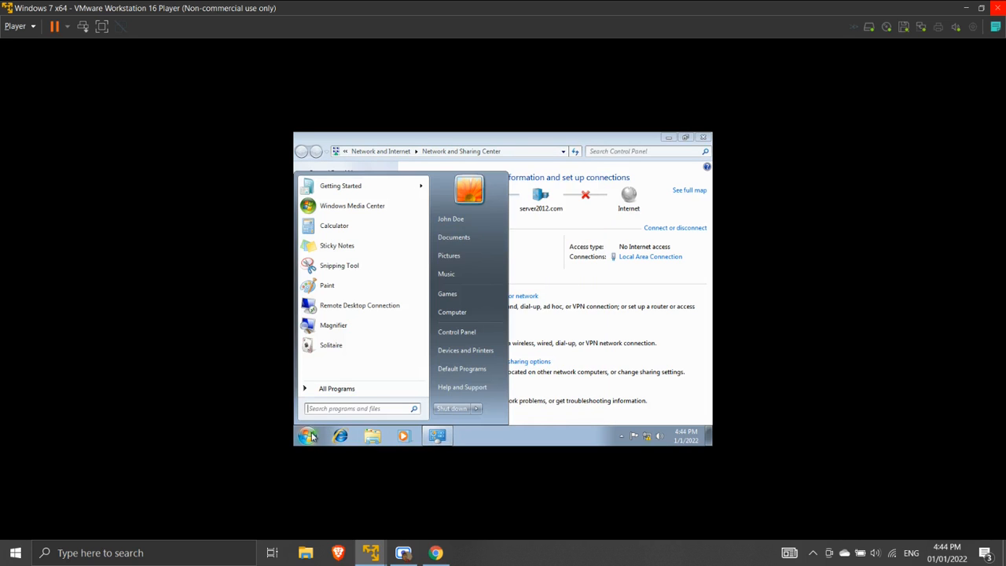
type("cmd")
key("Return")
type("ipconfig/all")
key("Return")
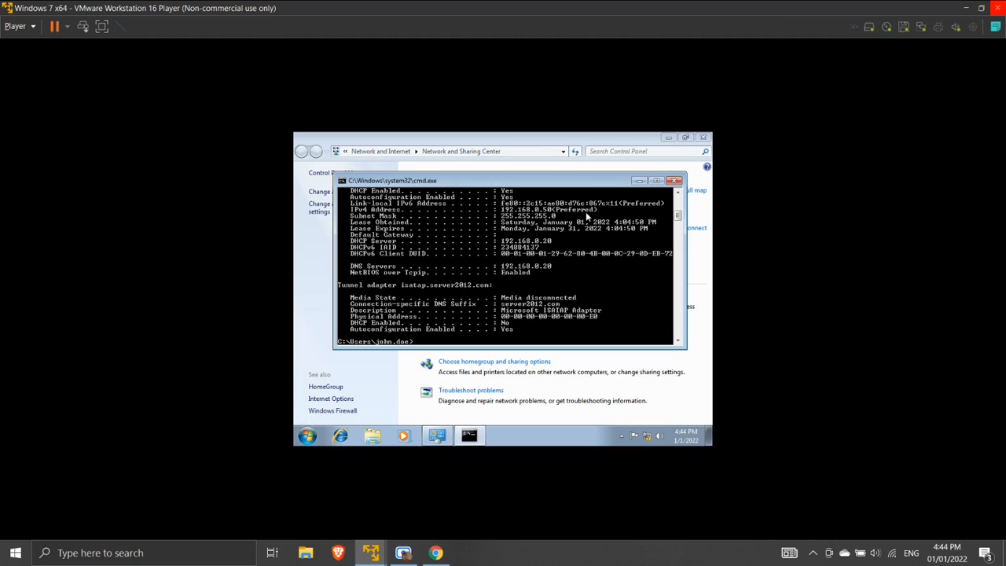
scroll(585, 211, "up", 3)
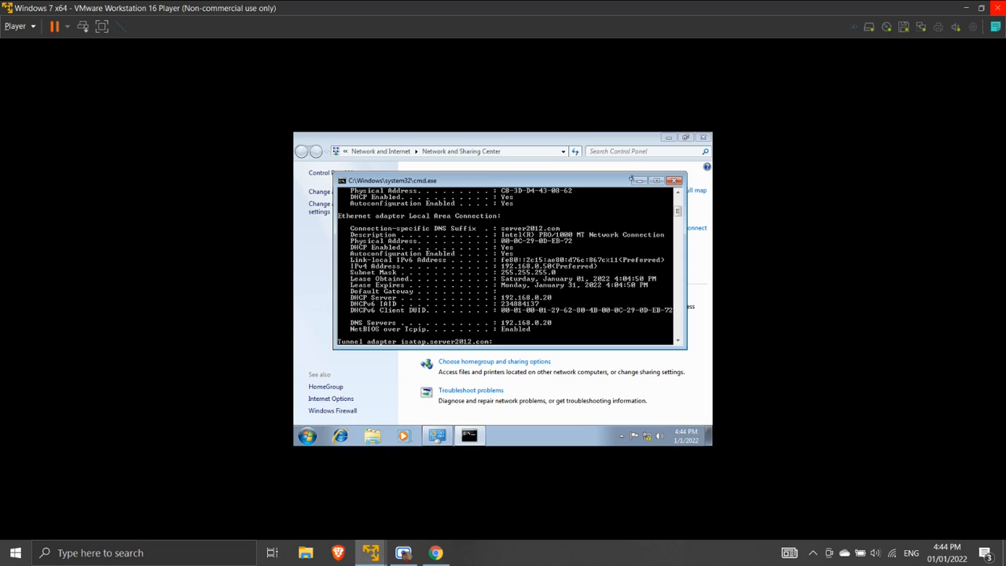
left_click(674, 181)
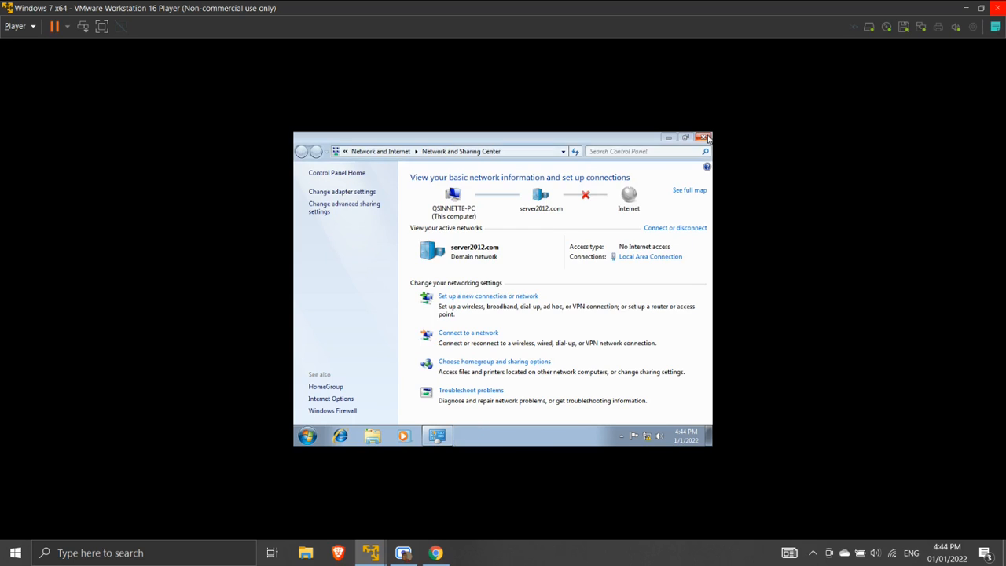
left_click(705, 138)
- Switch to the Windows Vista virtual machine, run ipconfig /all in a command prompt, and examine the Ethernet adapter's DHCP lease information
mouse_move(378, 553)
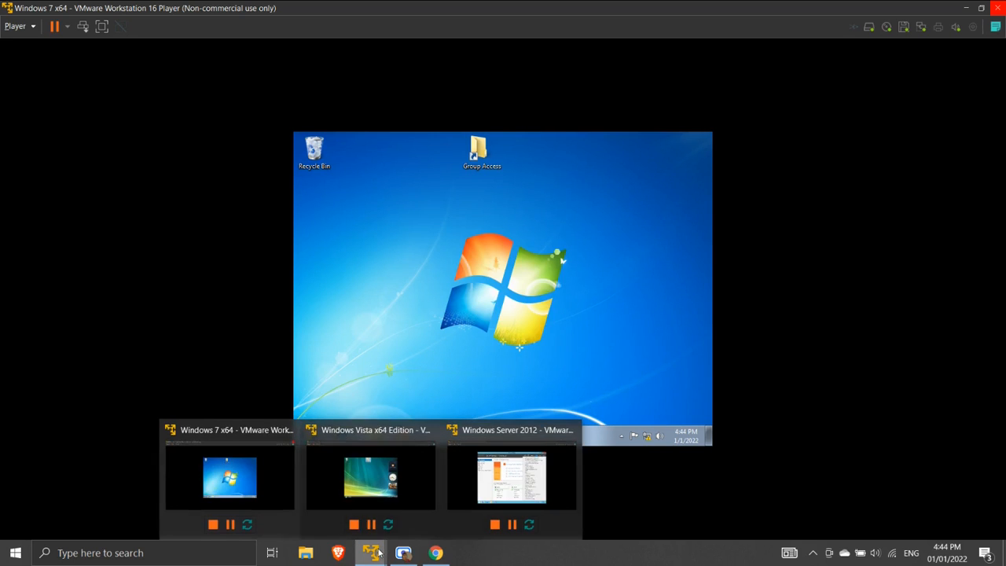
left_click(371, 494)
left_click(309, 439)
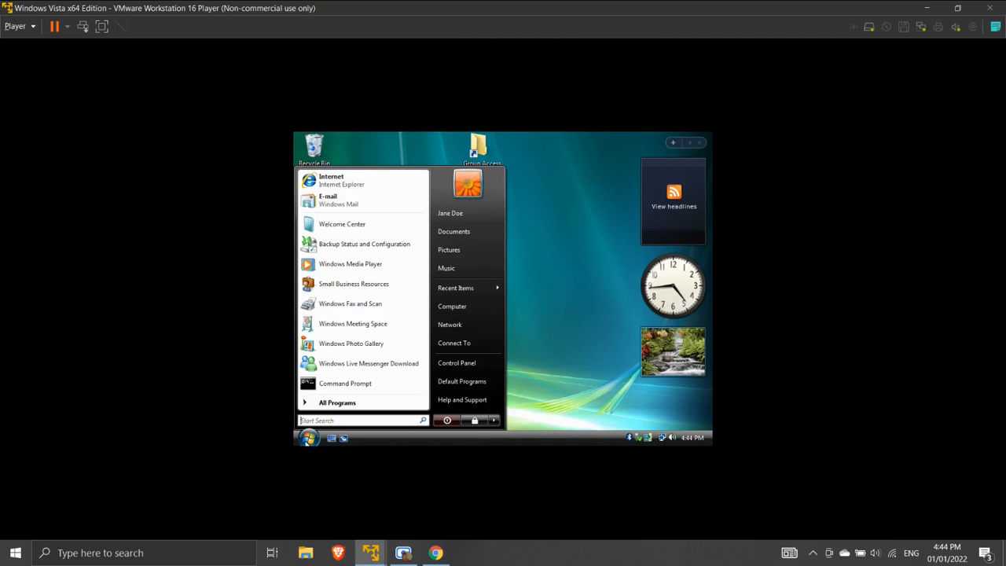
left_click(343, 391)
type("ipconfig /all")
key("Return")
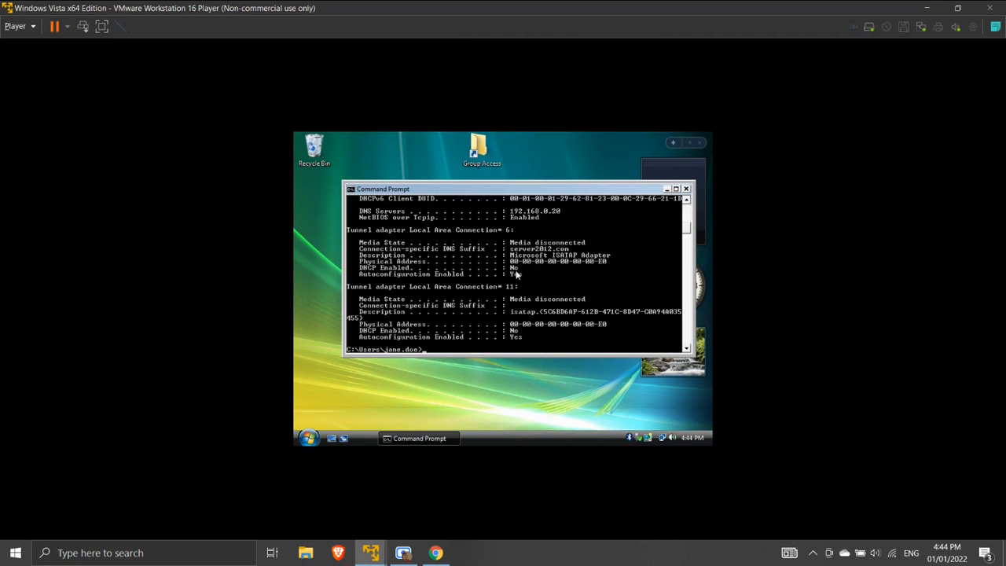
scroll(516, 274, "up", 6)
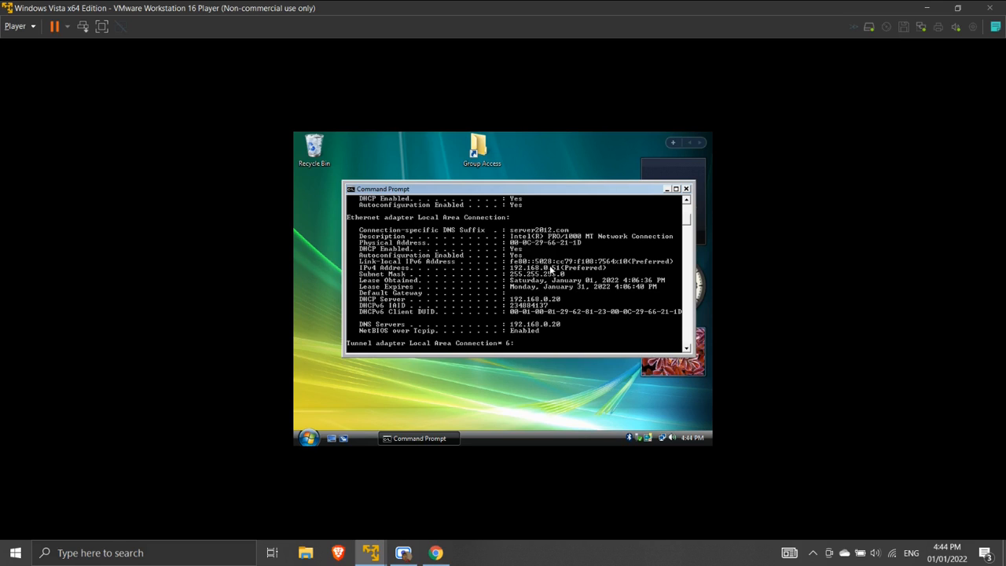
left_click(686, 189)
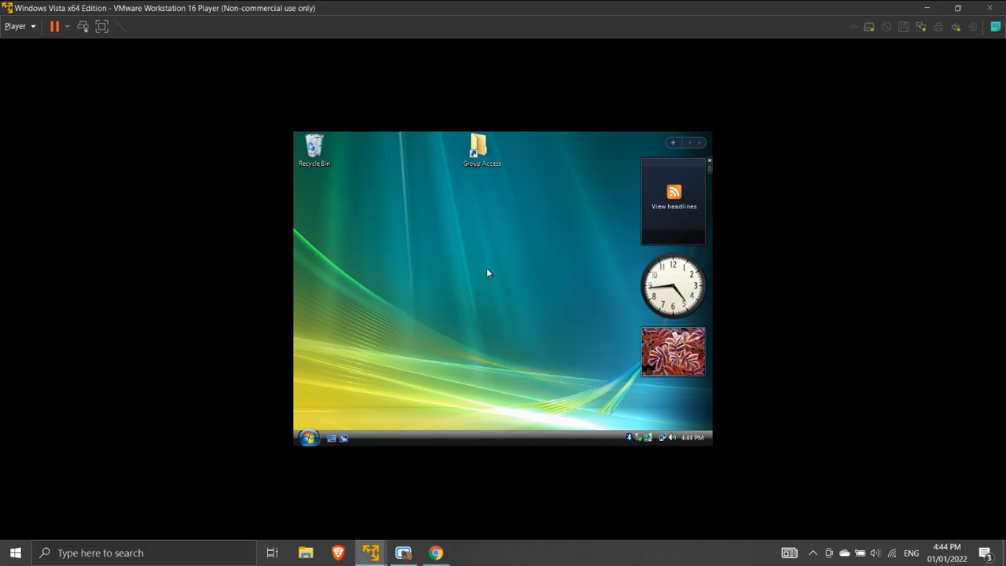